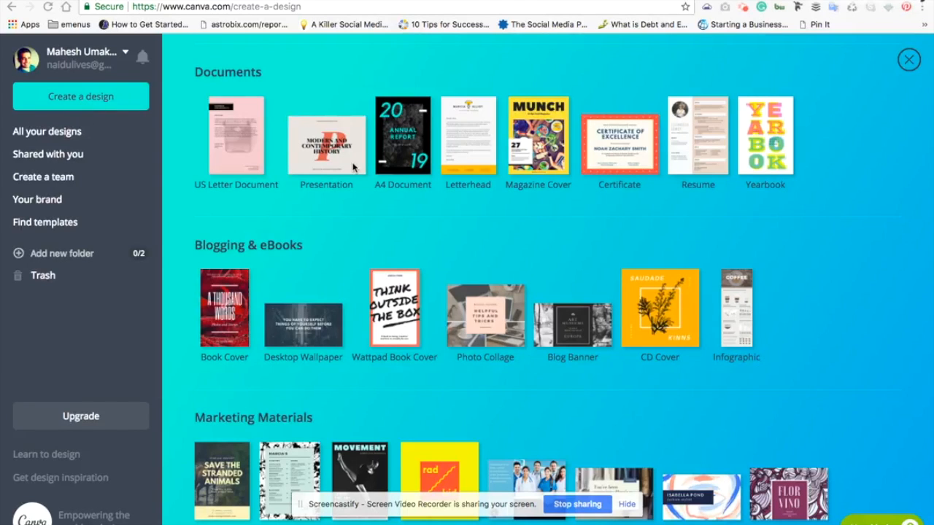
Create a new Twitter Header design from the Social Media & Email Headers category
scroll(377, 232, up, 5)
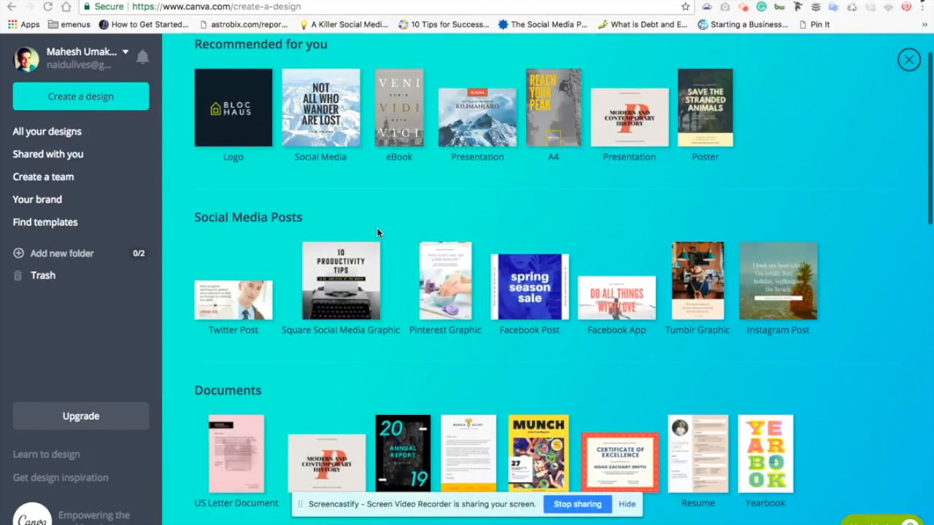
scroll(377, 232, down, 5)
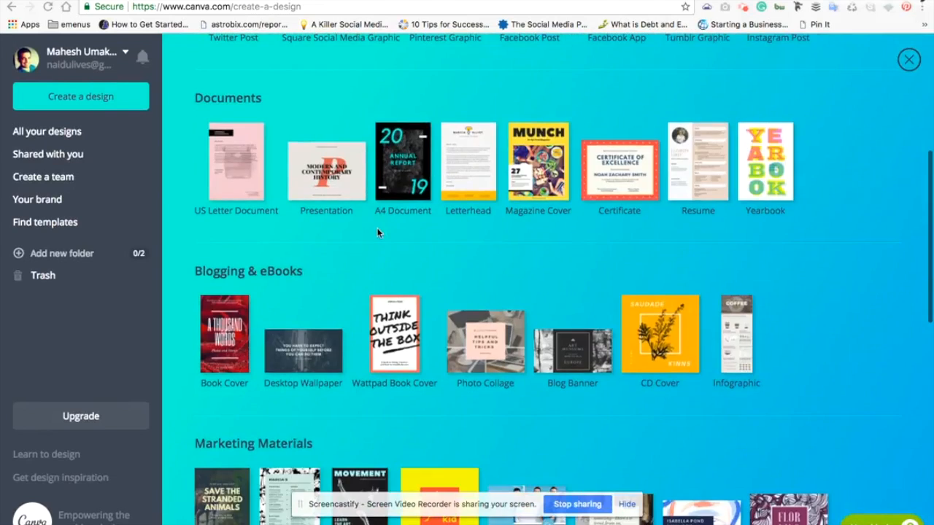
scroll(378, 232, down, 9)
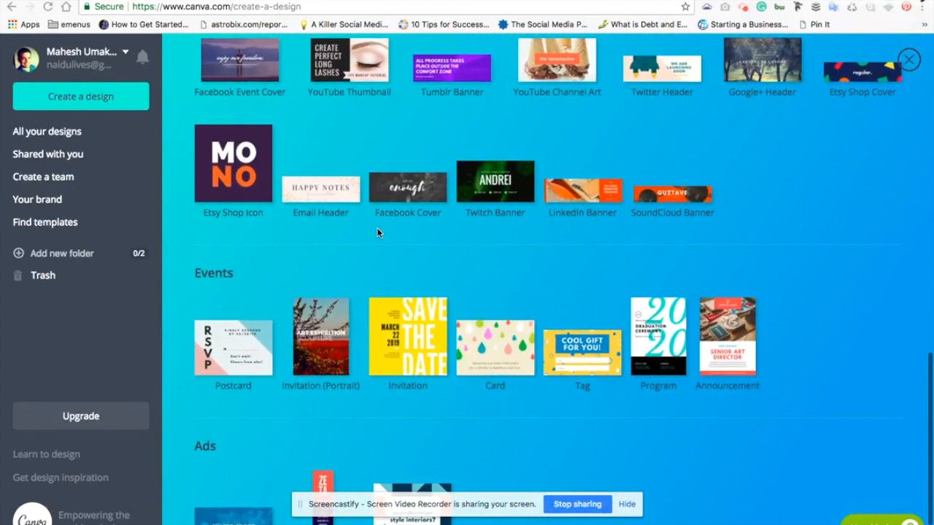
scroll(377, 231, down, 1)
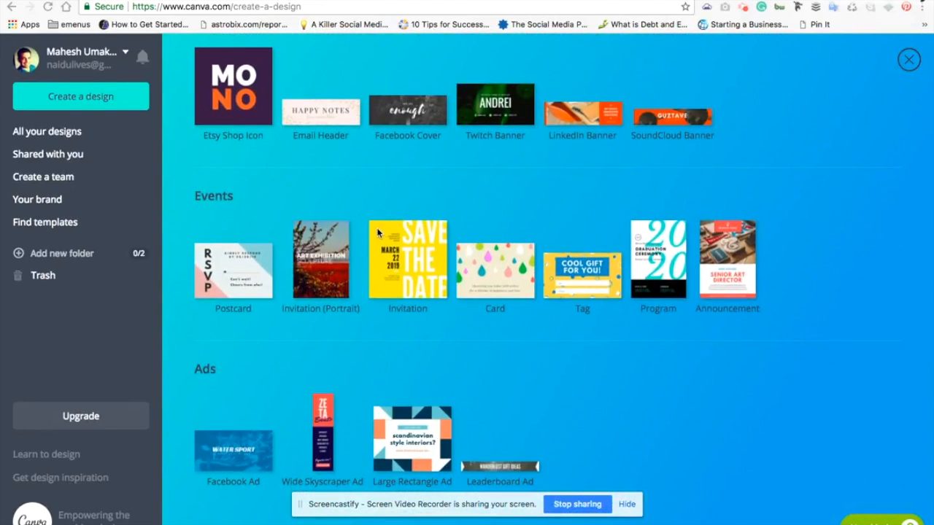
scroll(377, 232, up, 4)
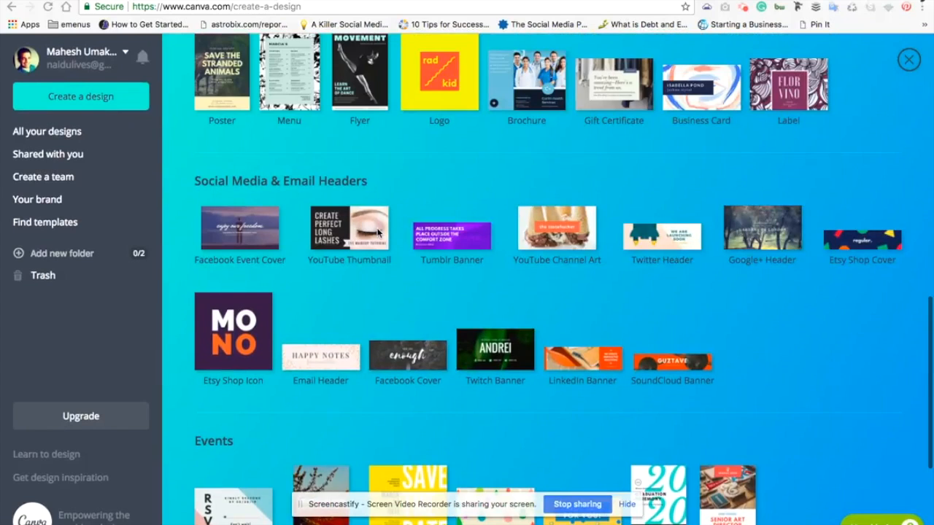
scroll(377, 232, up, 1)
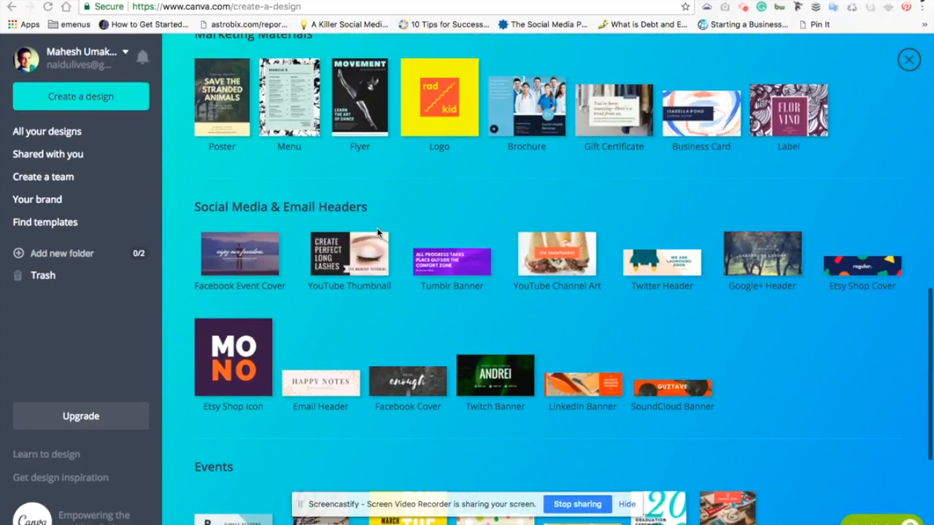
click(670, 278)
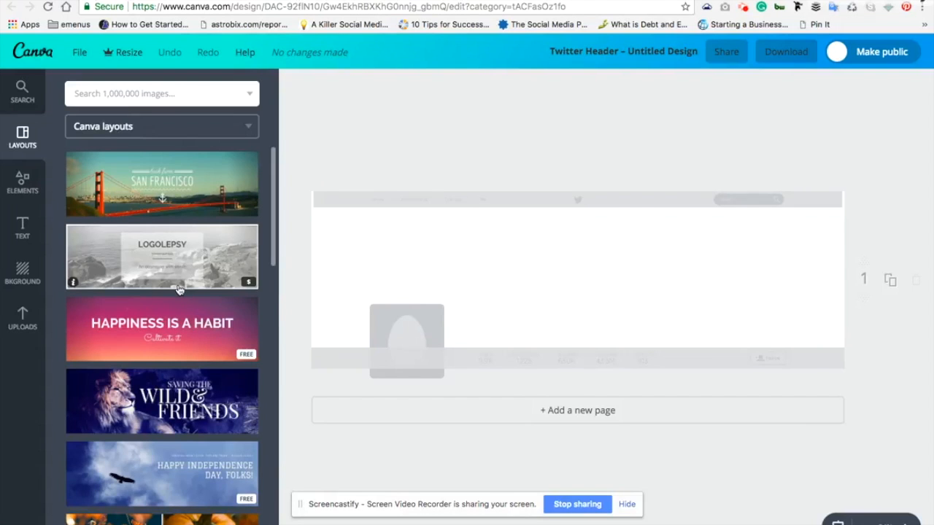
Find the Wasabi sushi layout among the Canva layouts and apply it to the blank Twitter header
scroll(178, 291, down, 6)
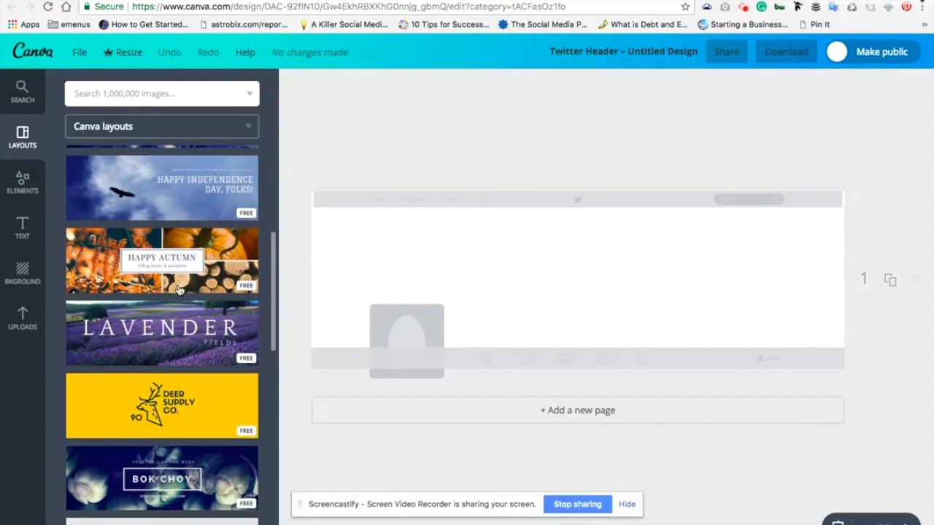
scroll(179, 290, down, 8)
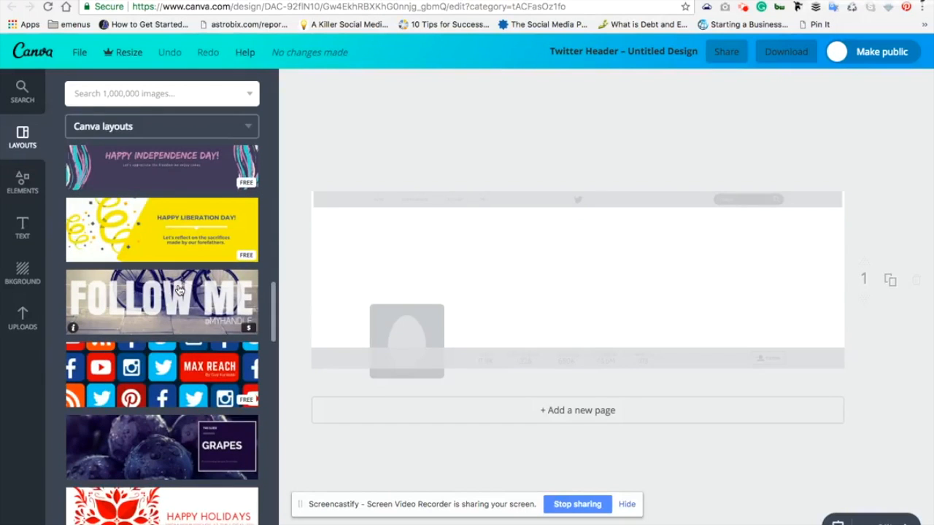
scroll(179, 290, down, 10)
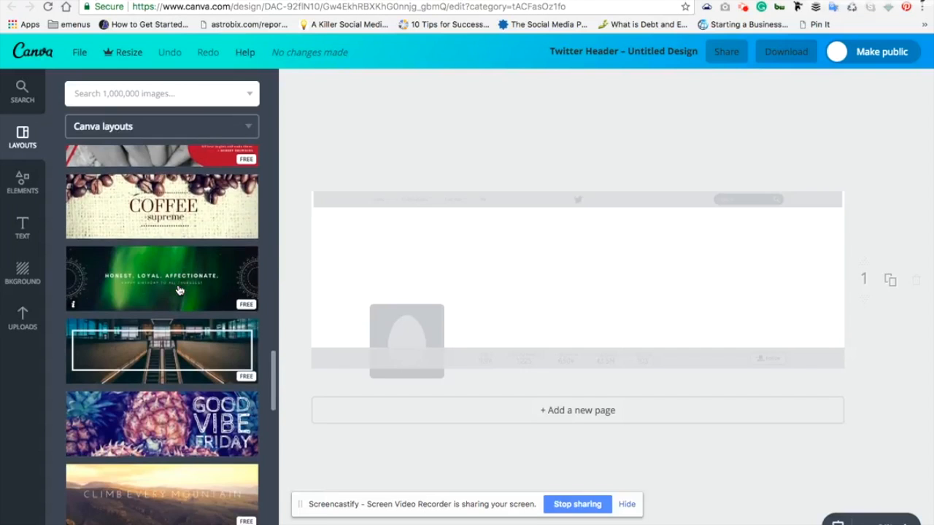
scroll(178, 290, down, 5)
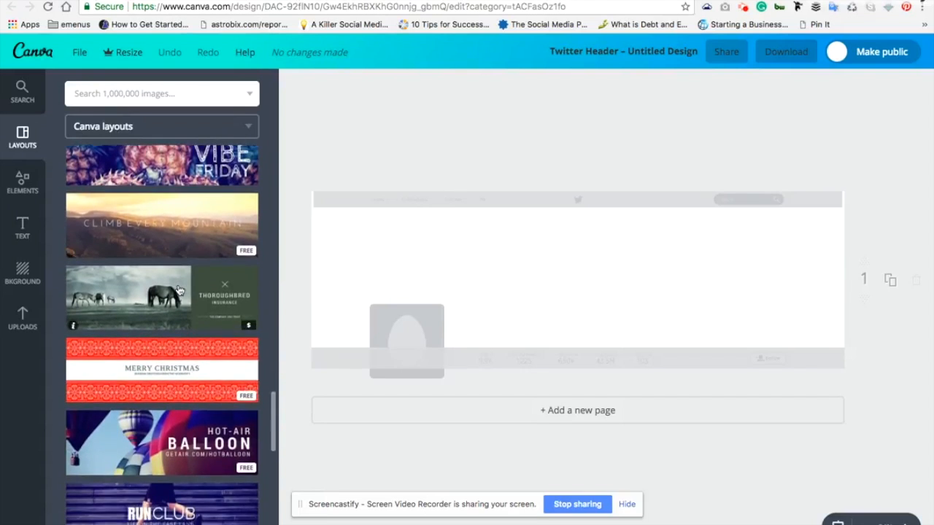
scroll(179, 290, down, 6)
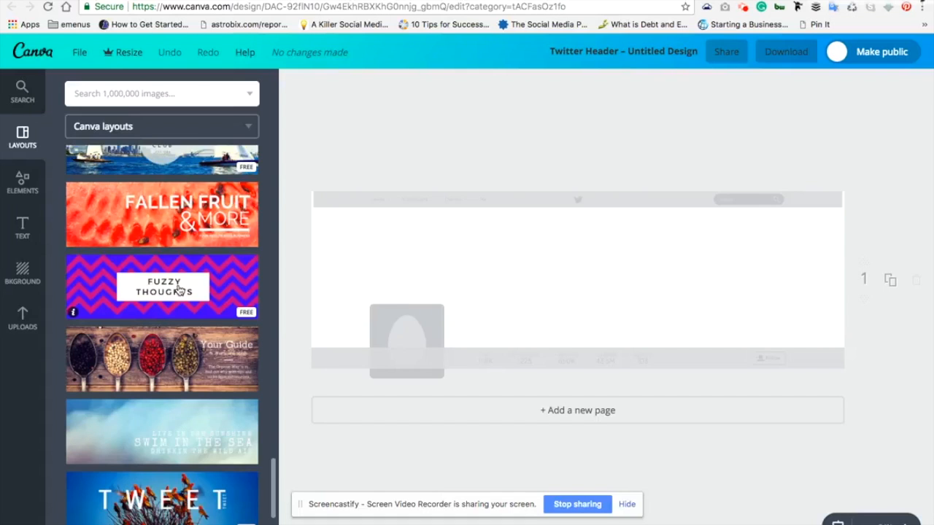
scroll(179, 290, down, 5)
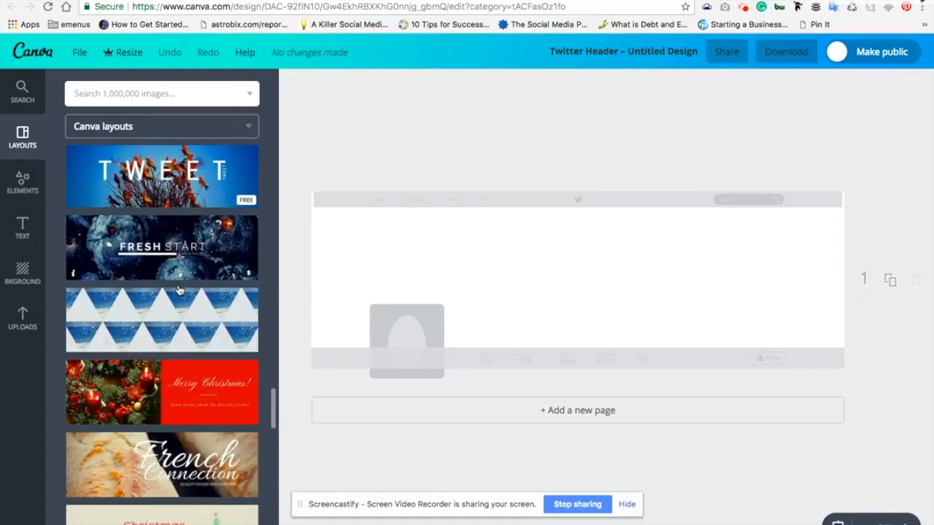
scroll(178, 290, down, 3)
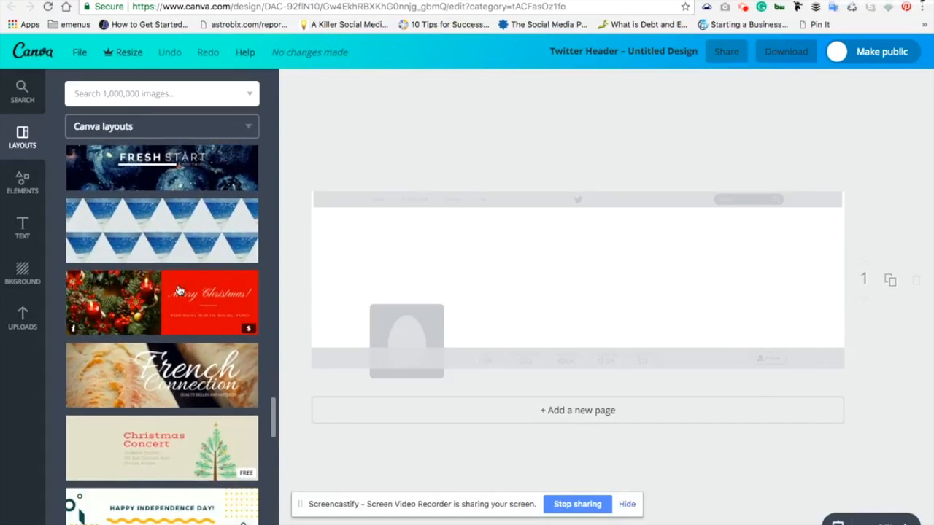
scroll(175, 372, down, 3)
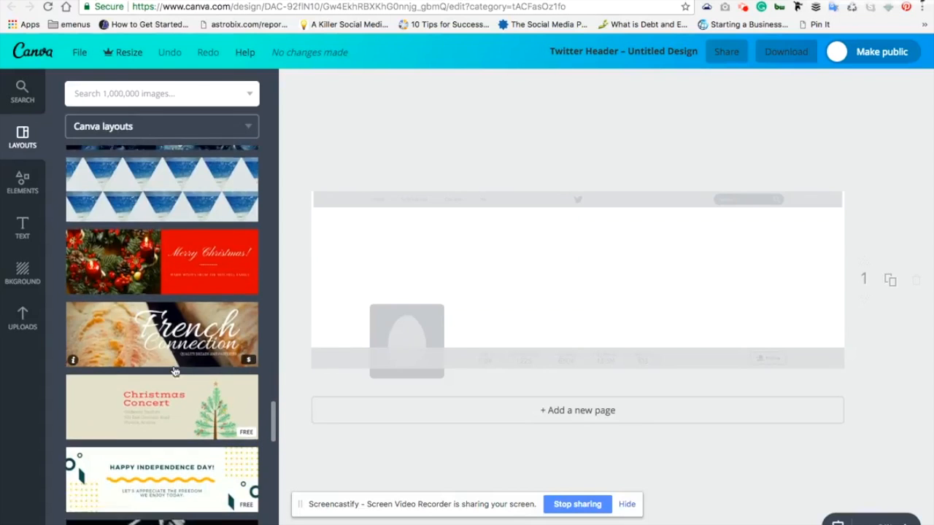
scroll(175, 373, down, 2)
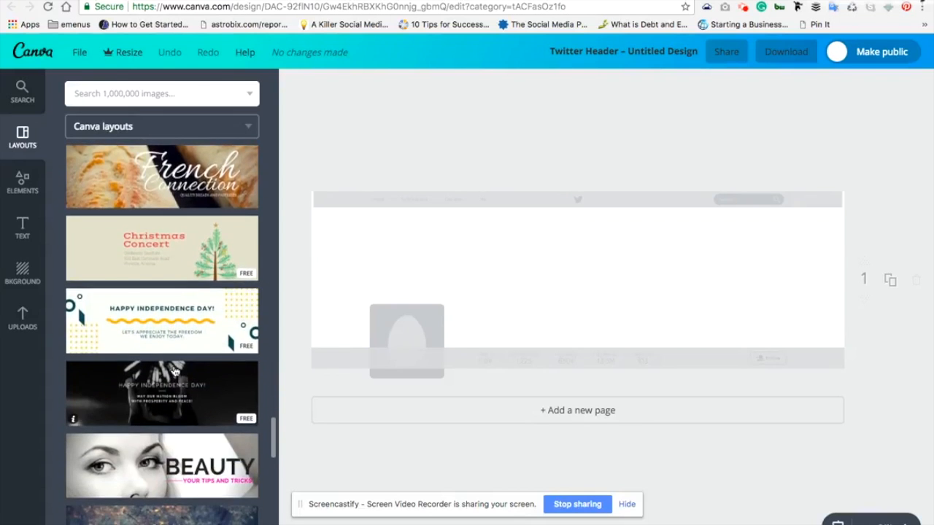
scroll(175, 373, down, 4)
scroll(175, 372, down, 8)
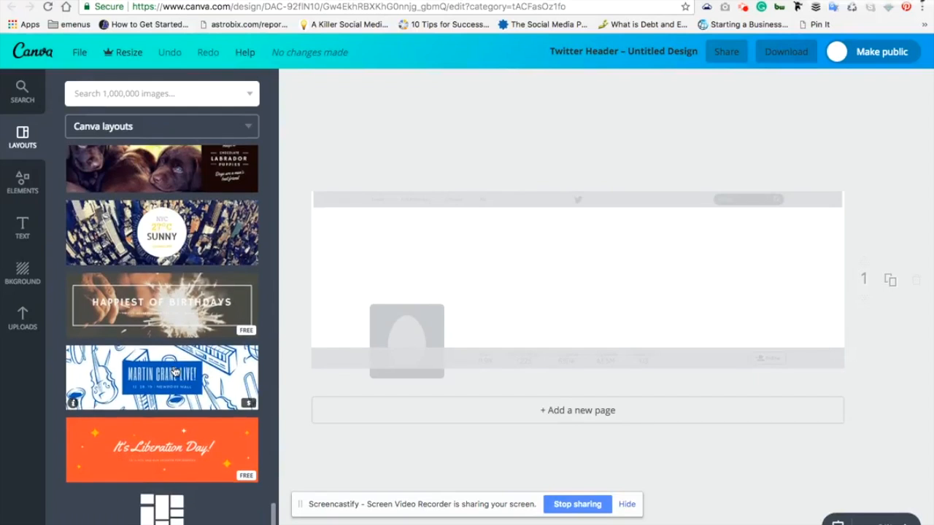
scroll(175, 371, down, 4)
scroll(175, 371, down, 9)
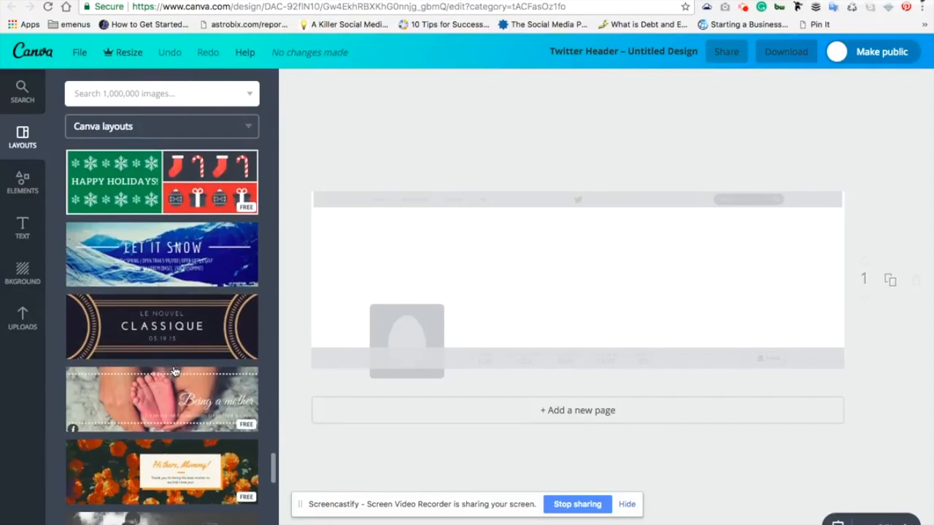
scroll(175, 372, down, 5)
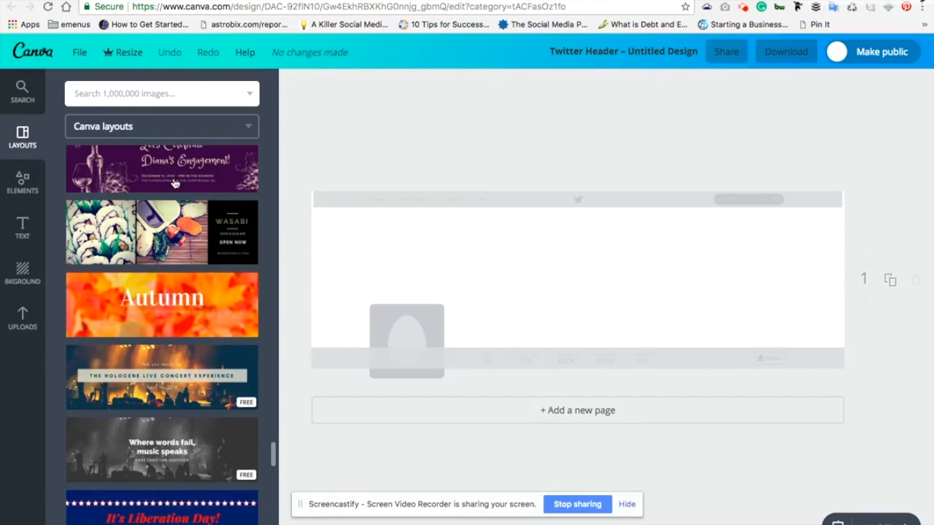
click(133, 235)
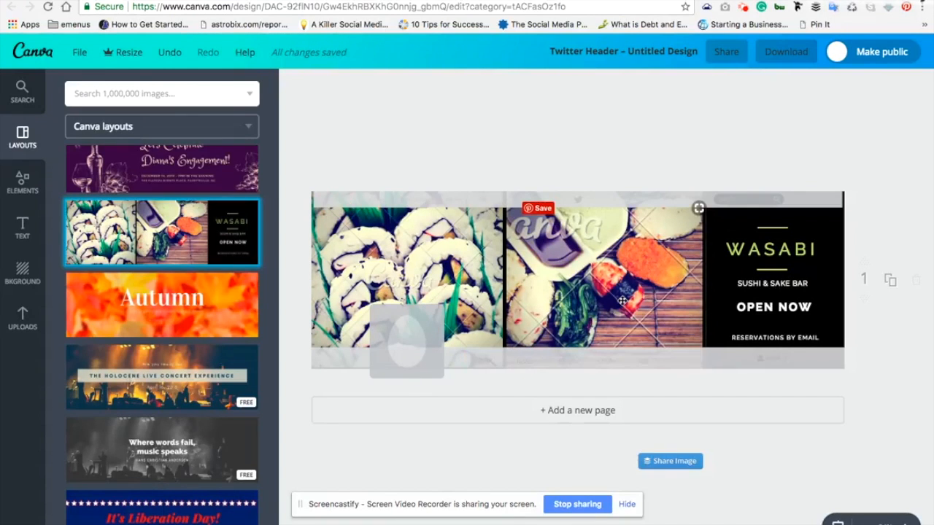
Delete both sushi photos from the layout's two image frames
click(677, 286)
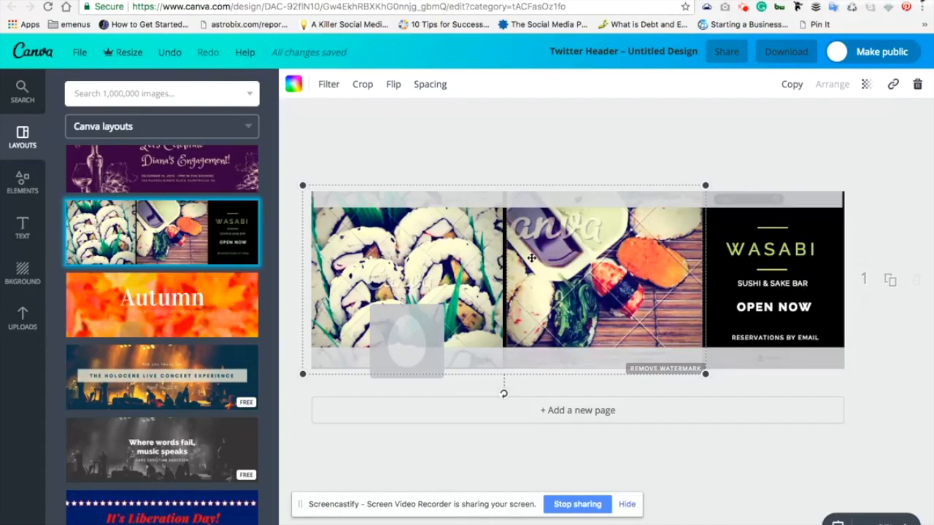
key(Delete)
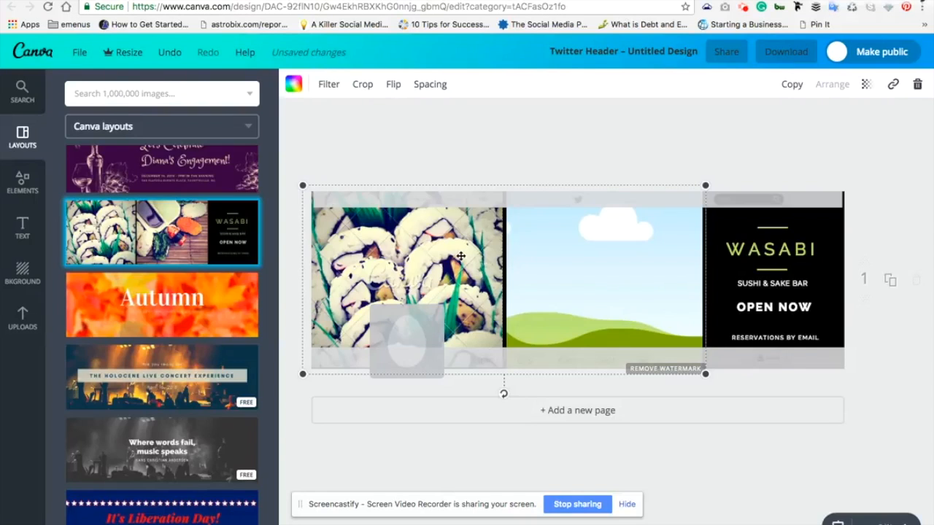
key(Delete)
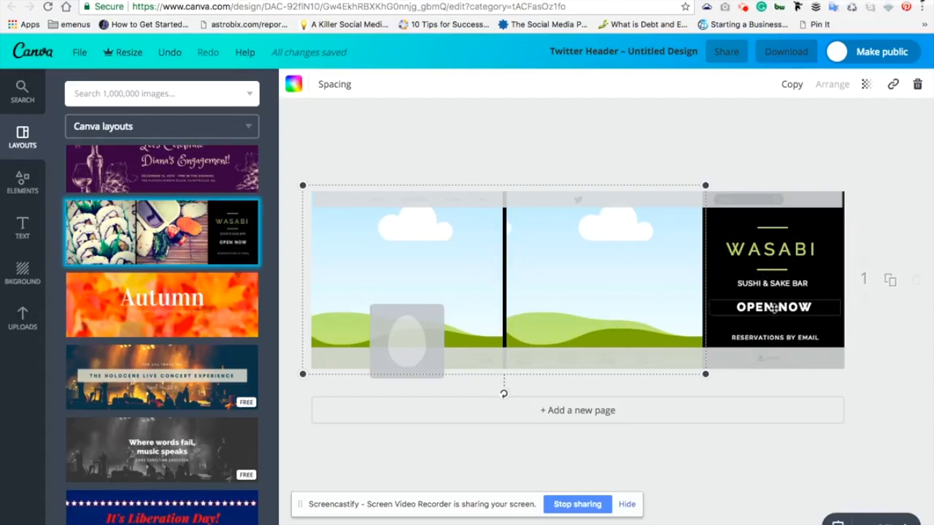
Replace the WASABI heading text with "Cafe" and select the "Sushi & Sake Bar" line below it
click(771, 250)
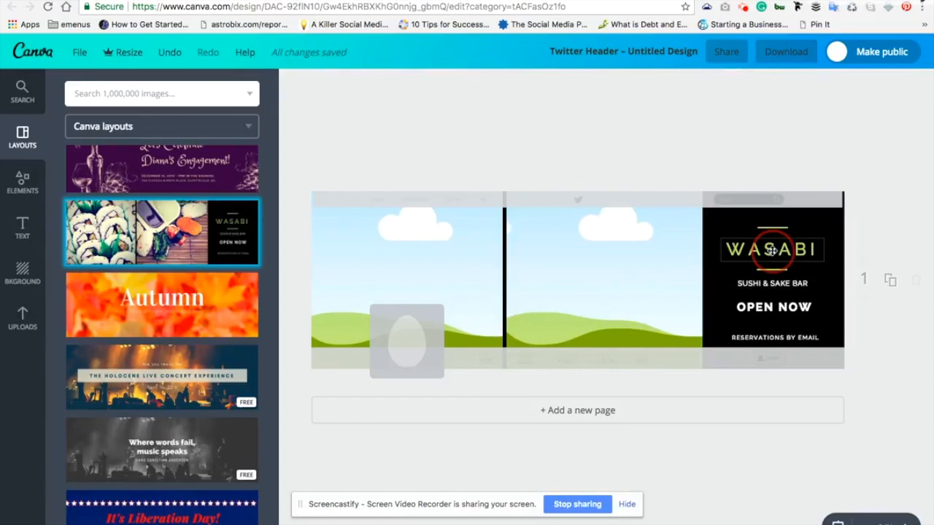
double_click(772, 250)
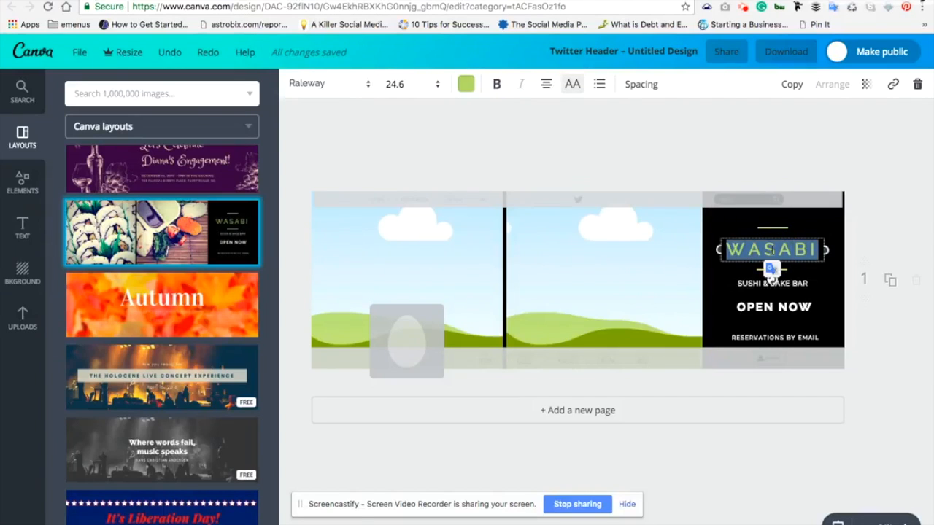
text(Cafe)
click(772, 283)
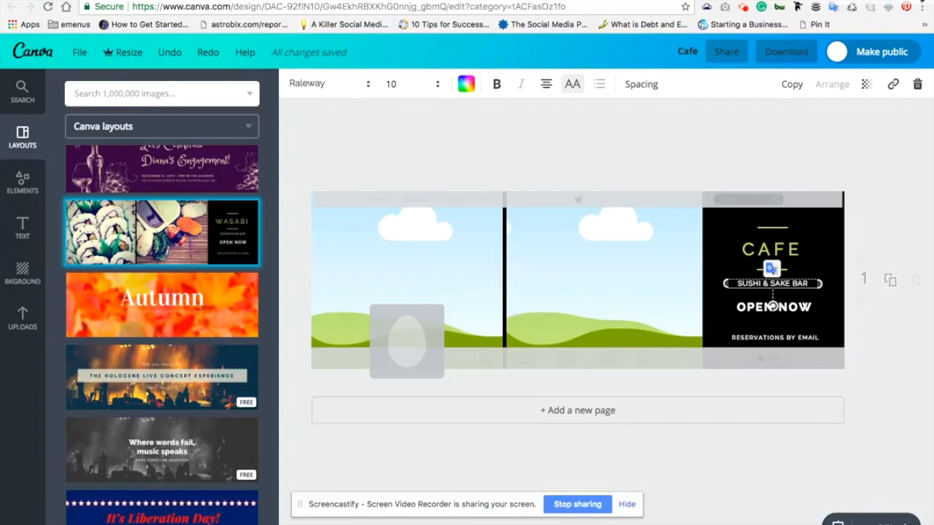
Open the unsplash.com website in a new browser tab
key(super+t)
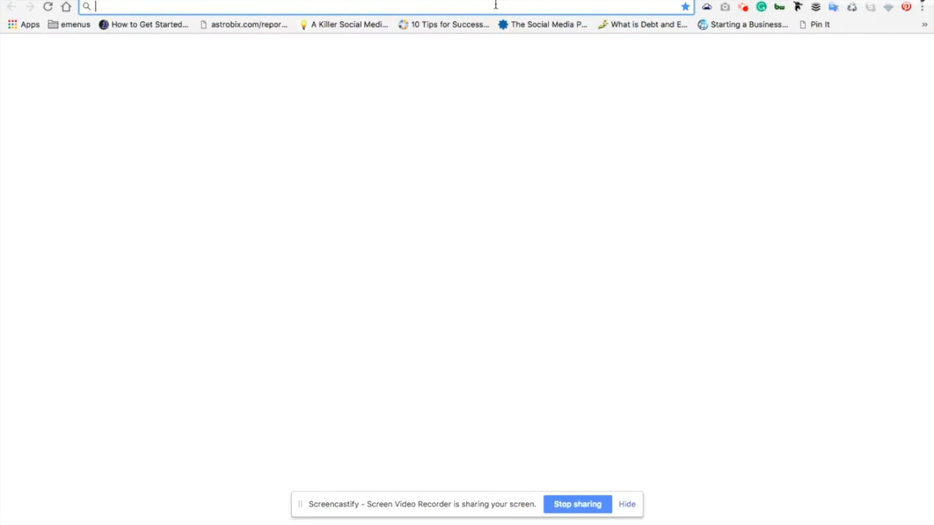
text(unsplas)
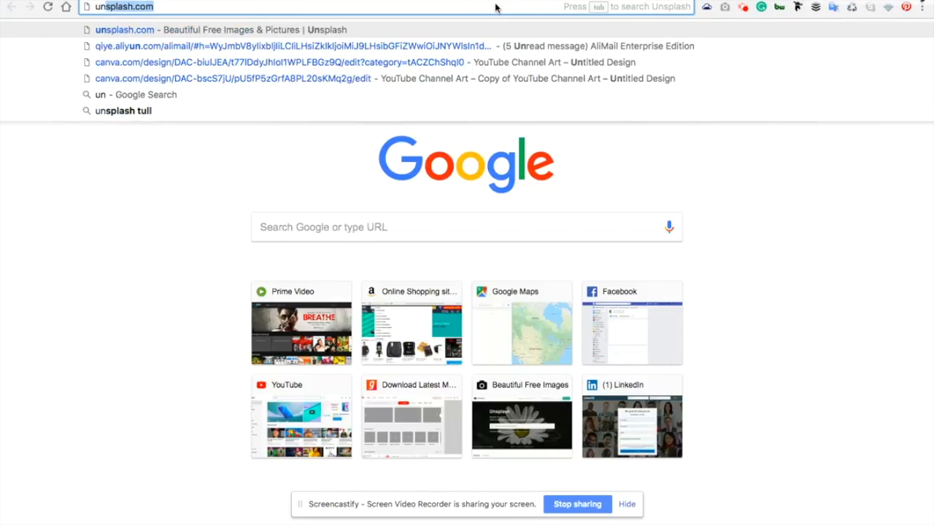
text(h)
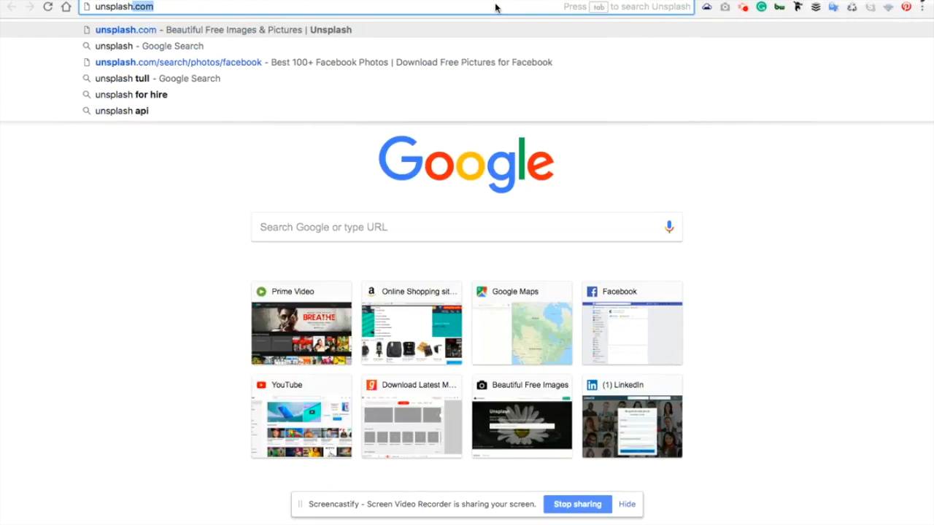
key(super+a)
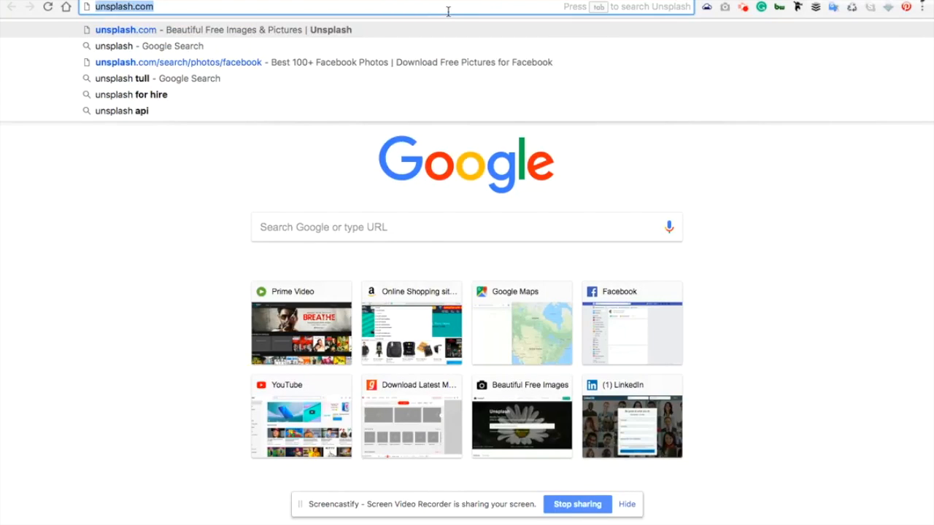
key(Return)
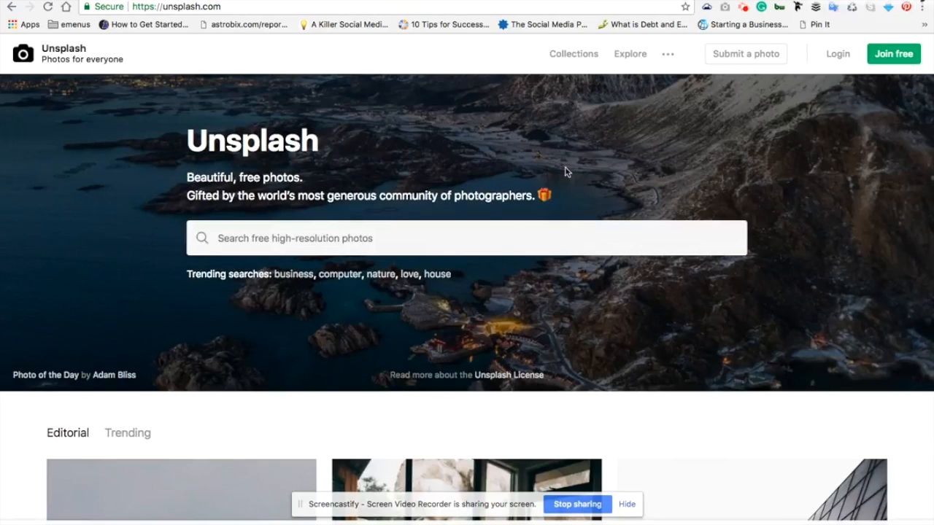
Search Unsplash for "food" photos and look through the results
click(506, 235)
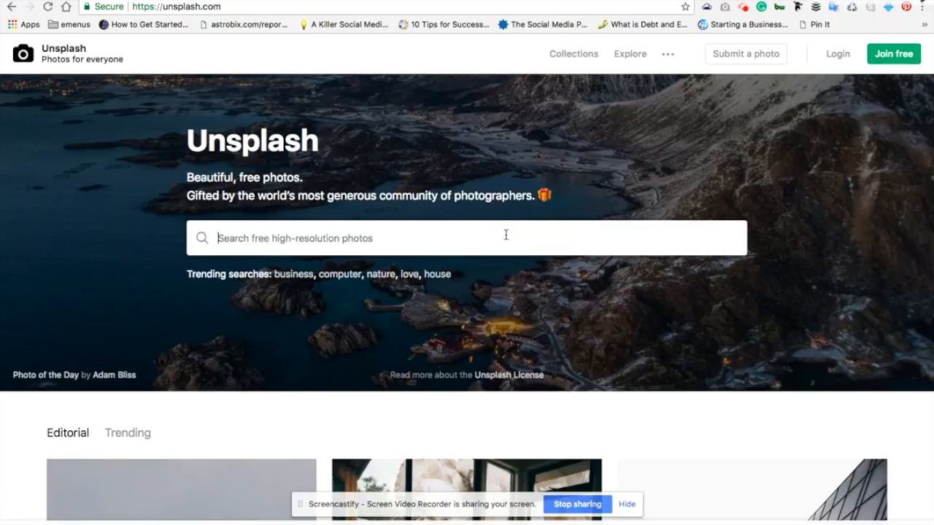
text(foo)
key(Return)
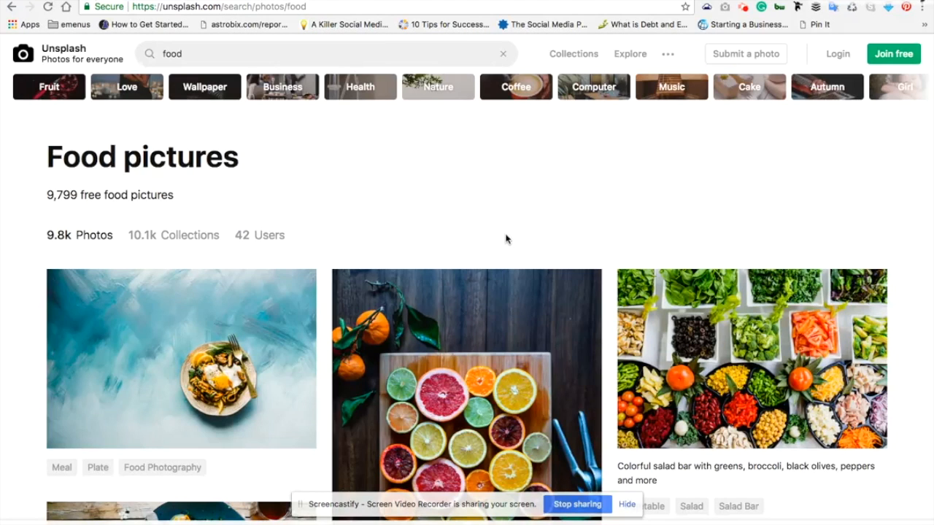
scroll(505, 239, down, 5)
scroll(506, 235, down, 4)
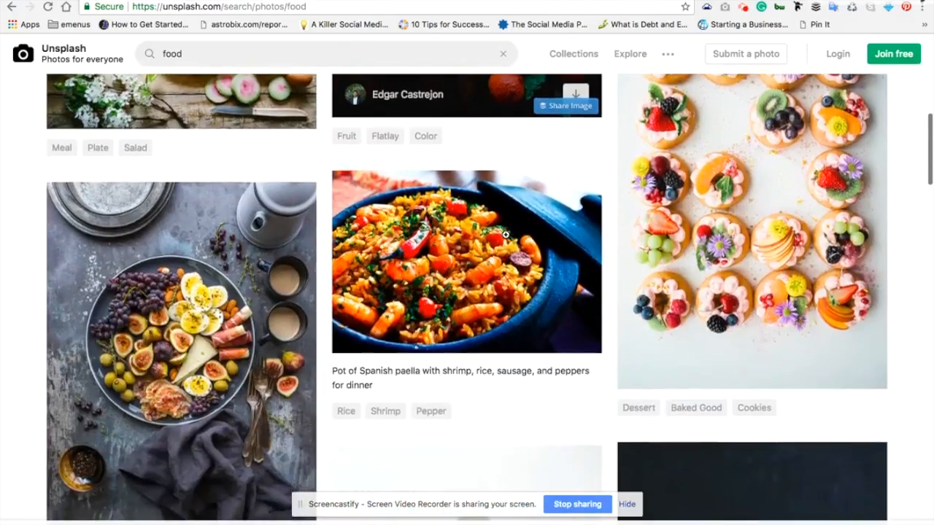
scroll(505, 235, up, 8)
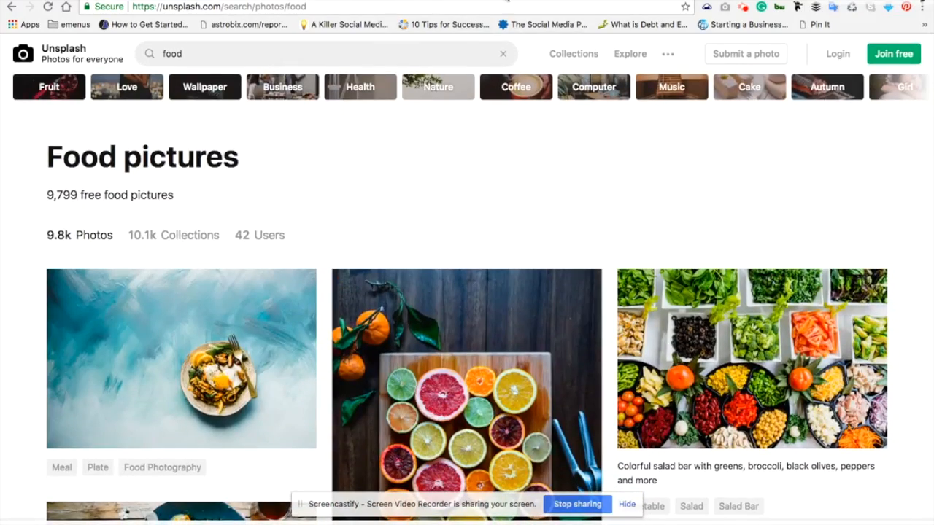
scroll(483, 110, down, 5)
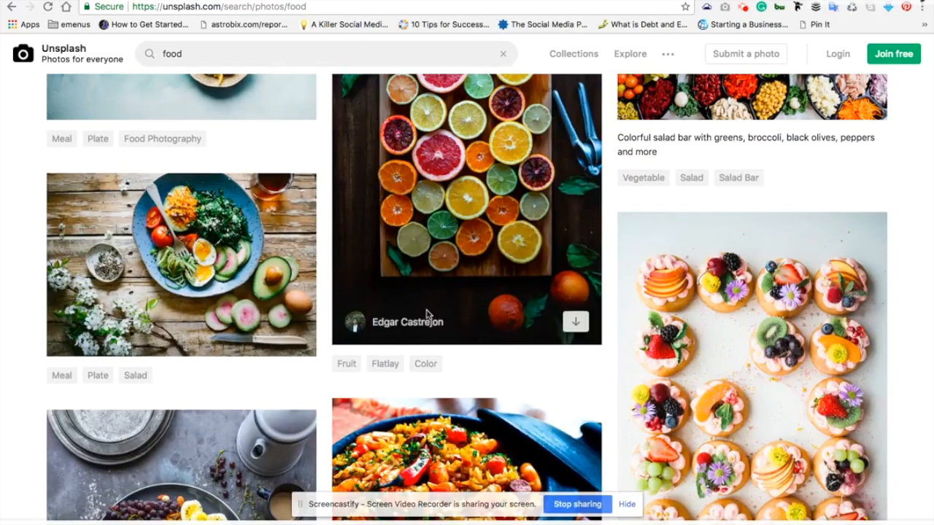
scroll(426, 292, up, 5)
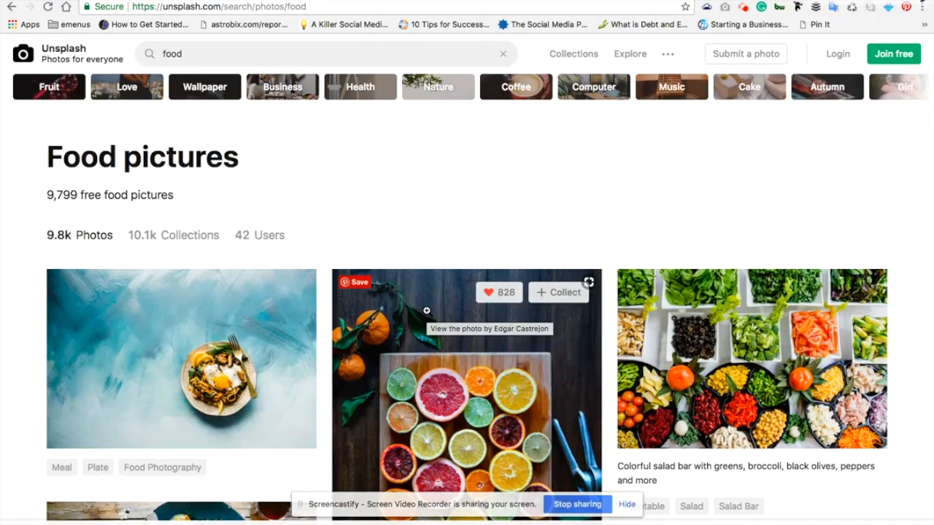
scroll(426, 311, down, 3)
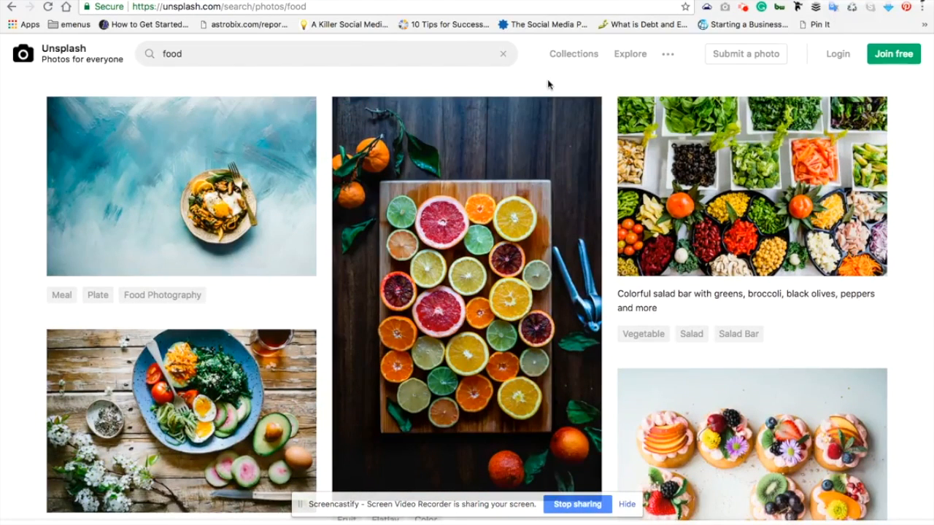
scroll(547, 85, up, 3)
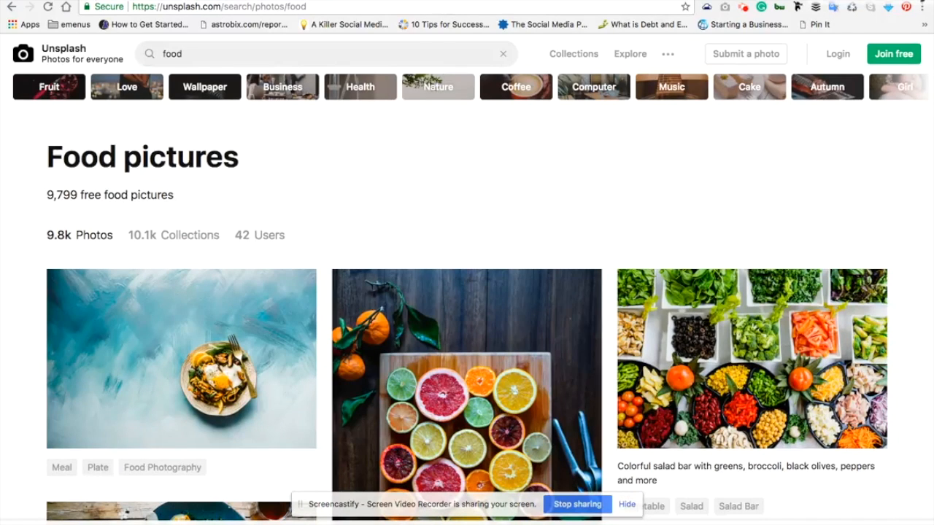
Switch back to the Canva header design and open the Free Photos collection among its elements
click(321, 1)
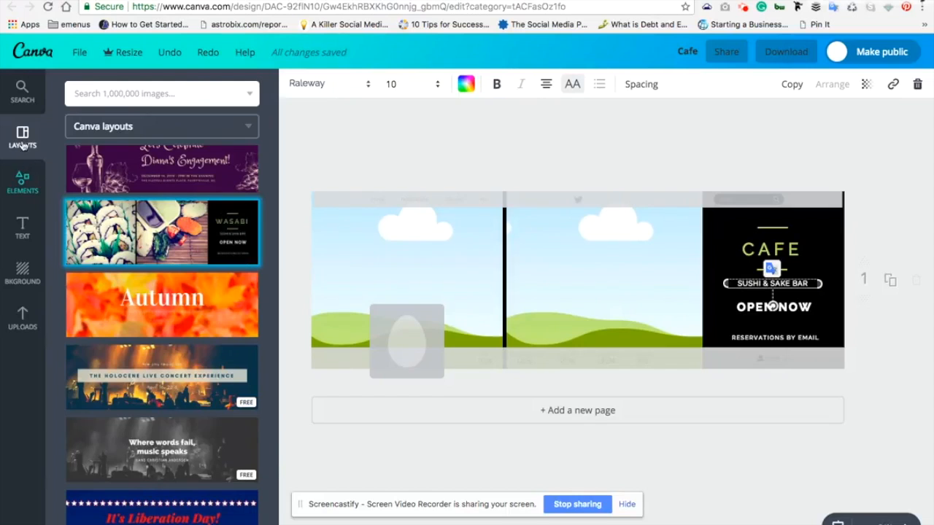
click(24, 184)
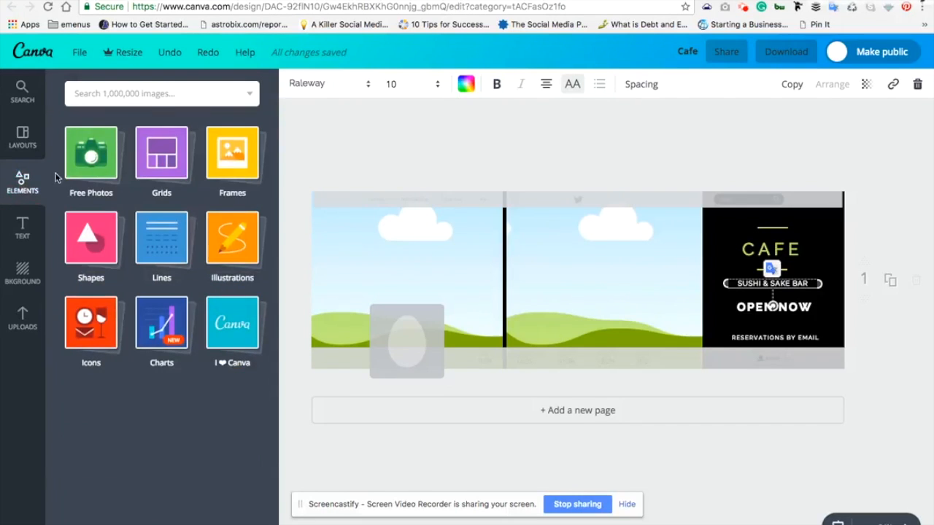
click(91, 160)
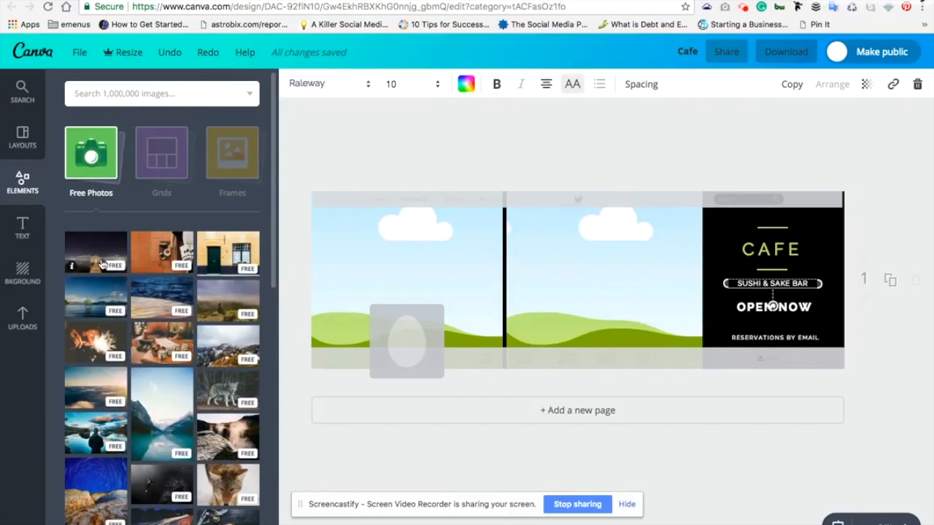
Find the free photo of a latte cup beside a brass bell and place it in the header's left image frame
scroll(102, 264, down, 5)
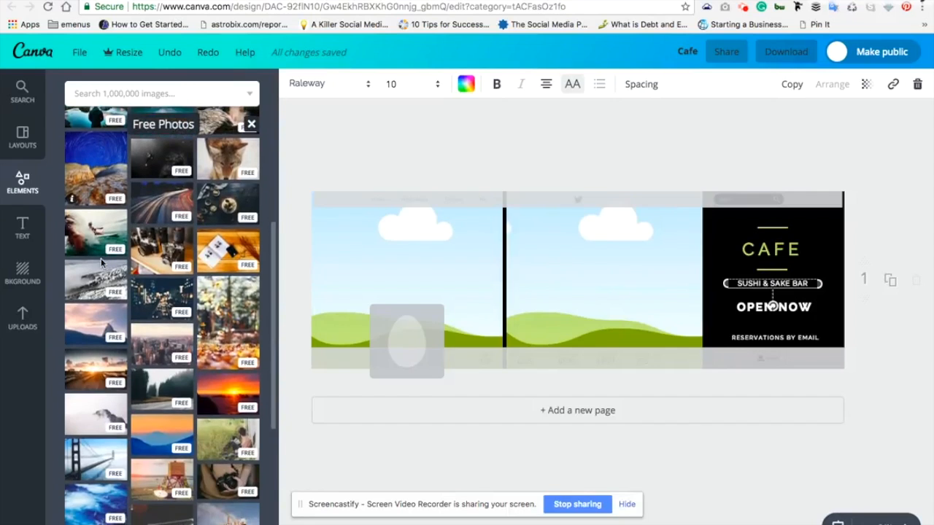
scroll(100, 258, down, 4)
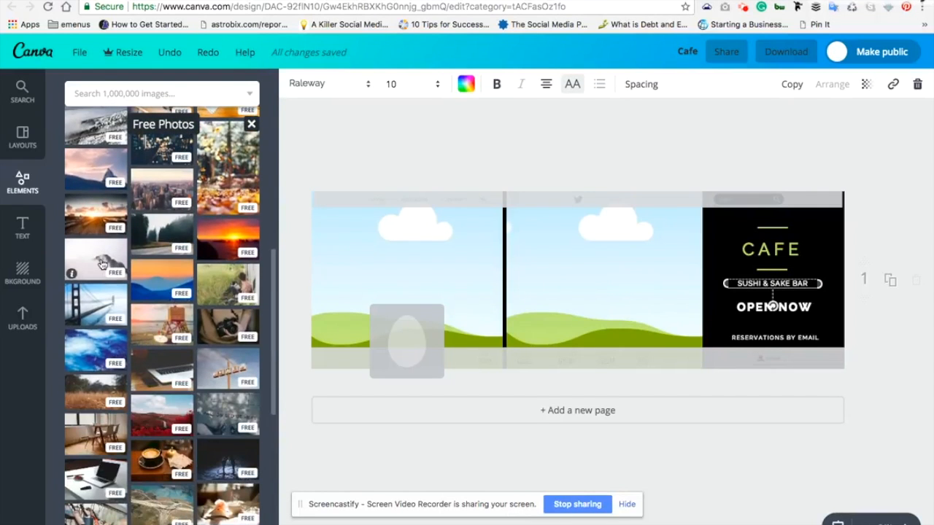
scroll(138, 270, down, 2)
scroll(138, 270, down, 1)
scroll(138, 270, down, 2)
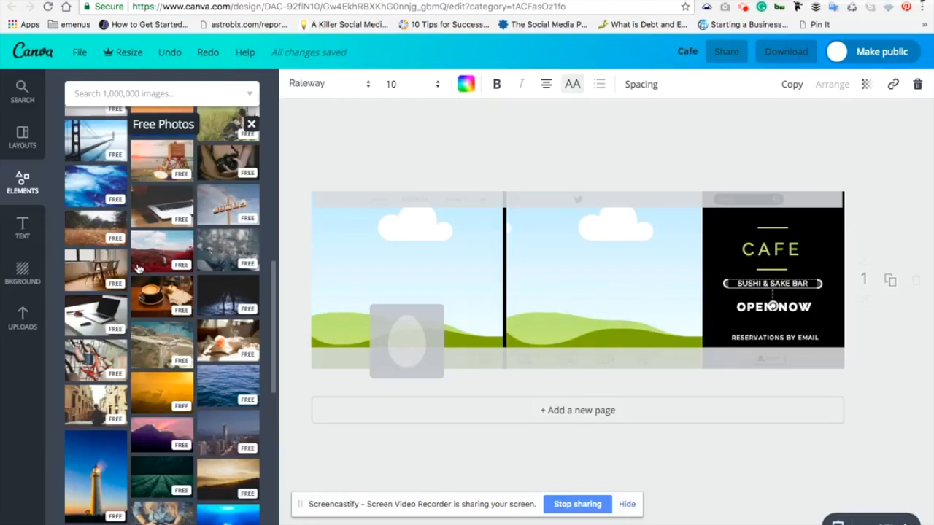
click(163, 302)
drag(164, 302, 343, 264)
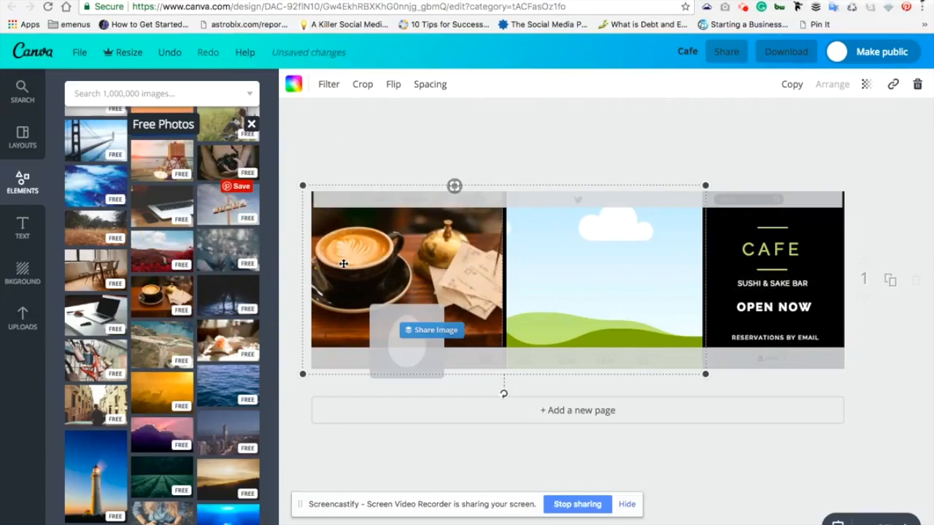
Reposition the coffee photo within its frame so the whole cup and saucer sit inside the crop
double_click(434, 273)
mouse_move(434, 273)
mouse_down()
mouse_move(452, 274)
mouse_move(421, 277)
mouse_move(487, 277)
mouse_move(417, 285)
mouse_move(429, 288)
mouse_up()
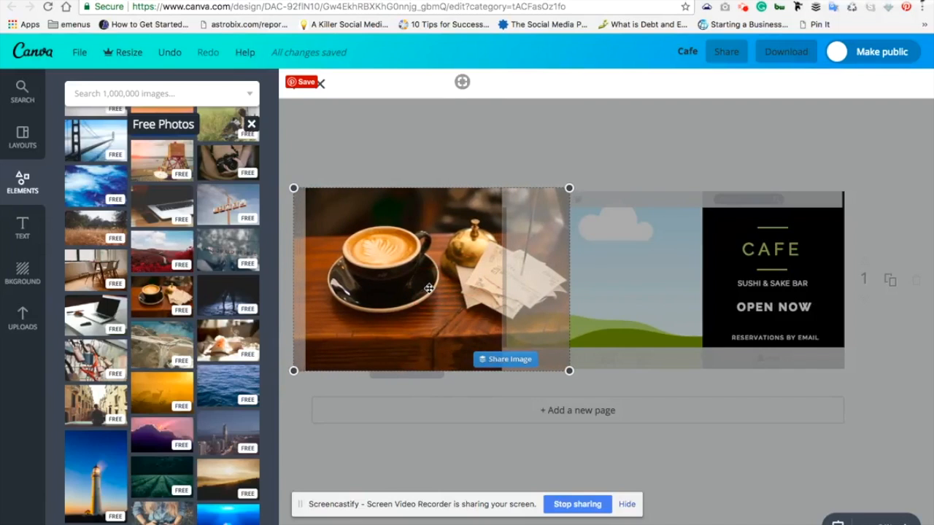
key(Return)
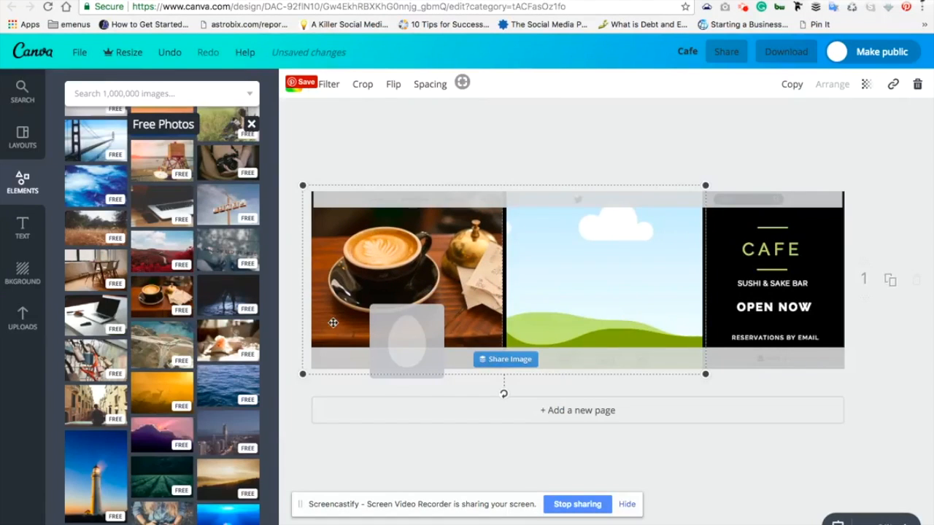
Find the free photo of a bread loaf and place it in the empty frame beside the coffee photo
scroll(207, 383, down, 2)
scroll(208, 383, down, 4)
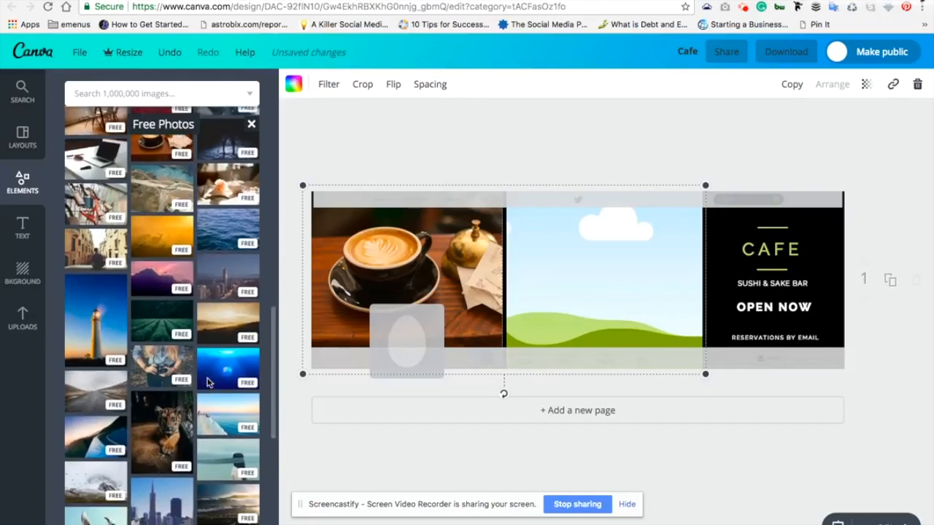
scroll(208, 383, down, 5)
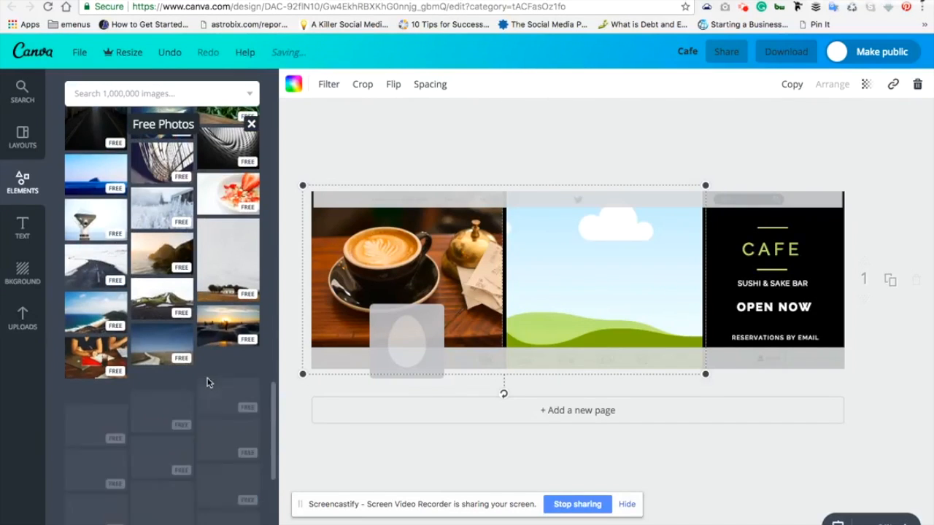
scroll(207, 383, down, 2)
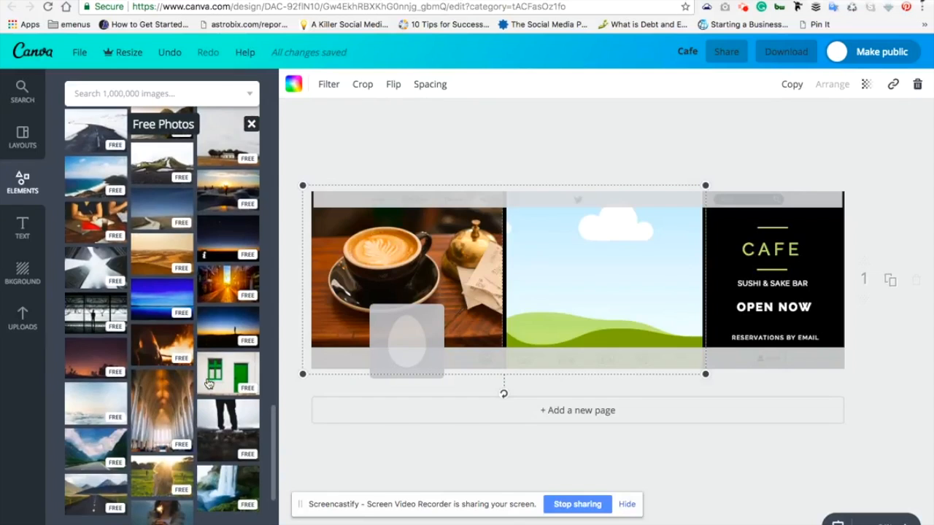
scroll(208, 383, down, 1)
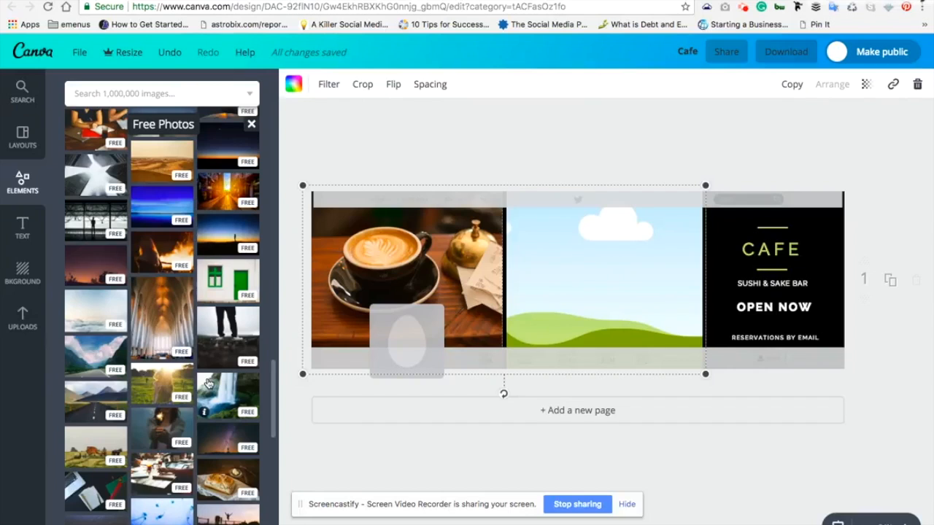
scroll(208, 383, down, 1)
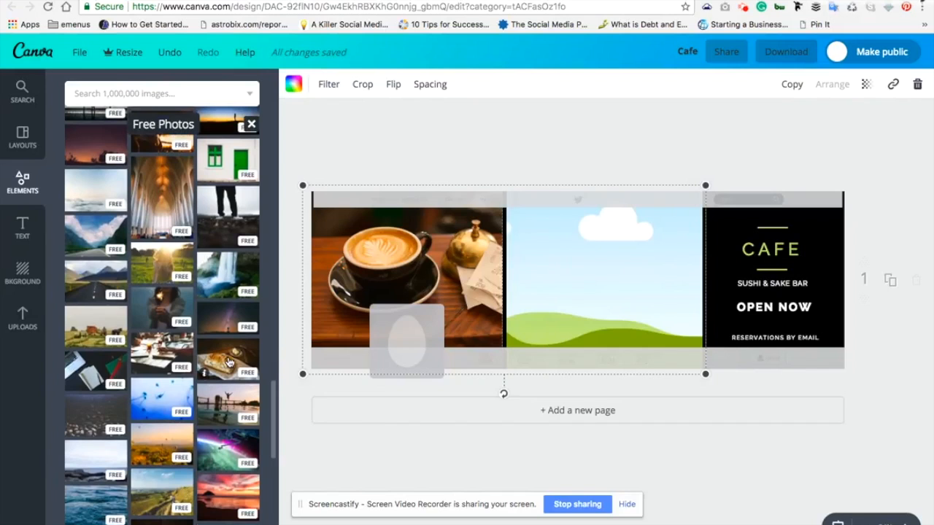
drag(234, 362, 537, 295)
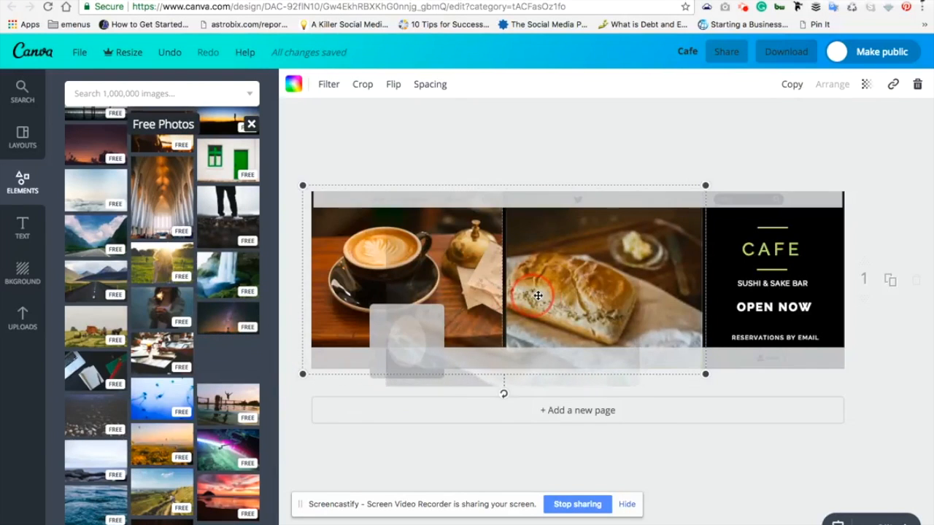
Reposition the bread photo within its frame so the whole loaf and butter dish show, and deselect it
double_click(580, 282)
drag(580, 282, 599, 279)
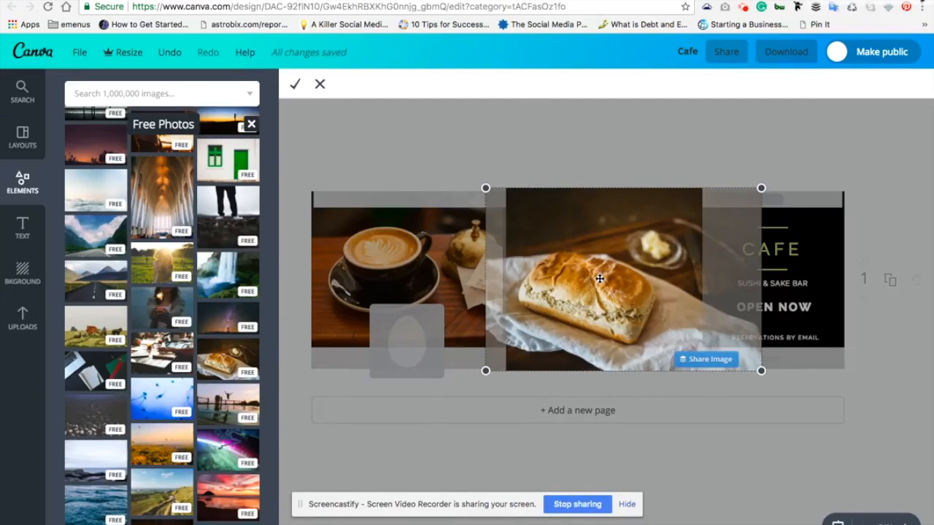
key(Return)
click(706, 157)
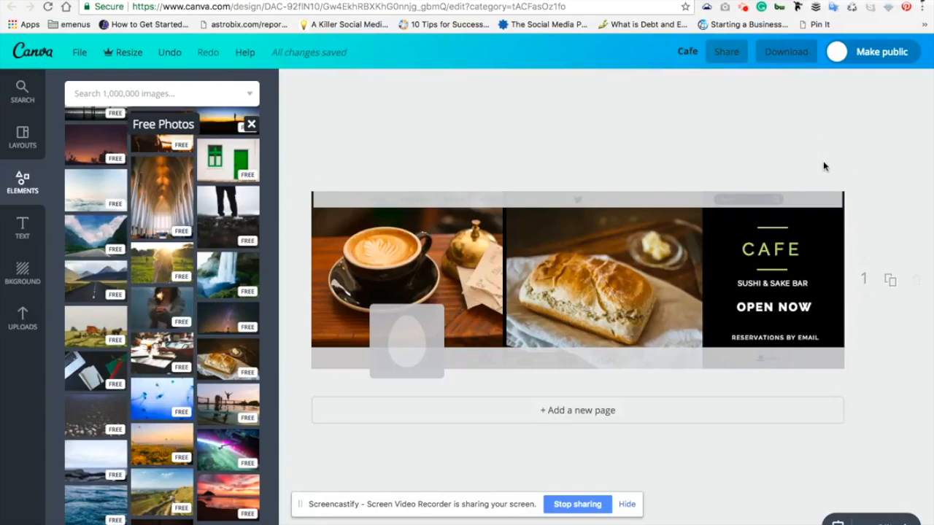
Review the file types offered for downloading the header, keep PNG (Recommended), and close the options without downloading
click(785, 57)
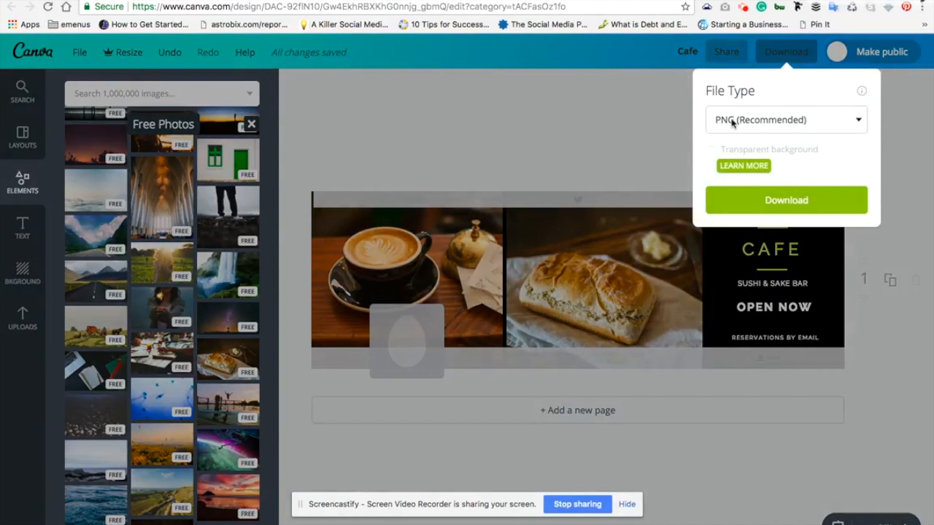
click(745, 123)
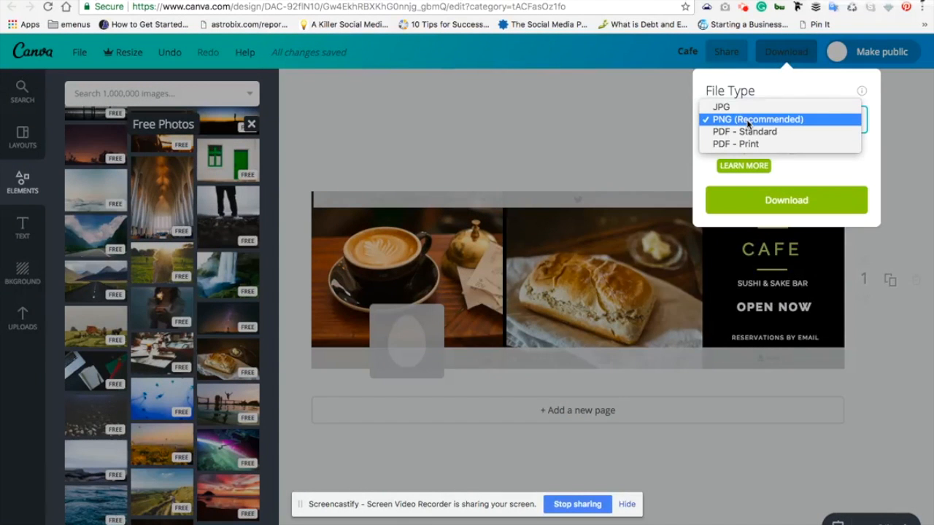
click(749, 121)
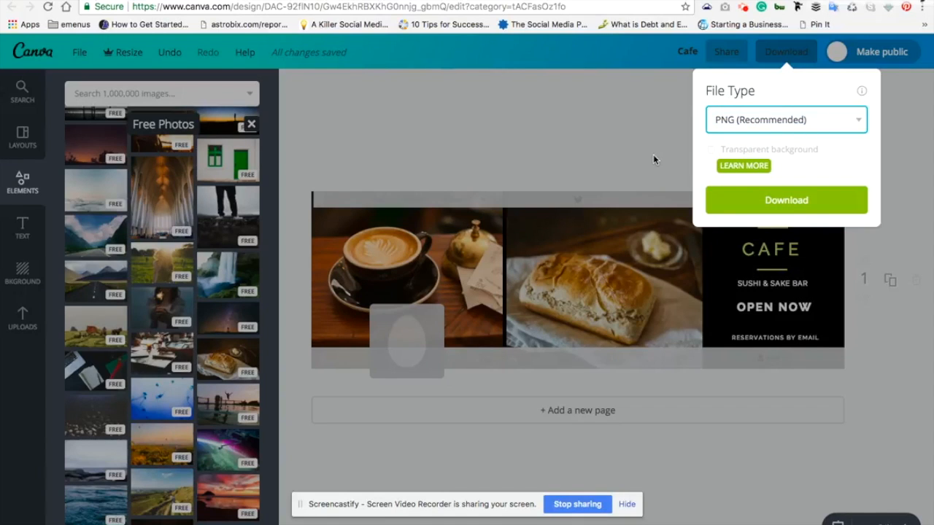
click(664, 174)
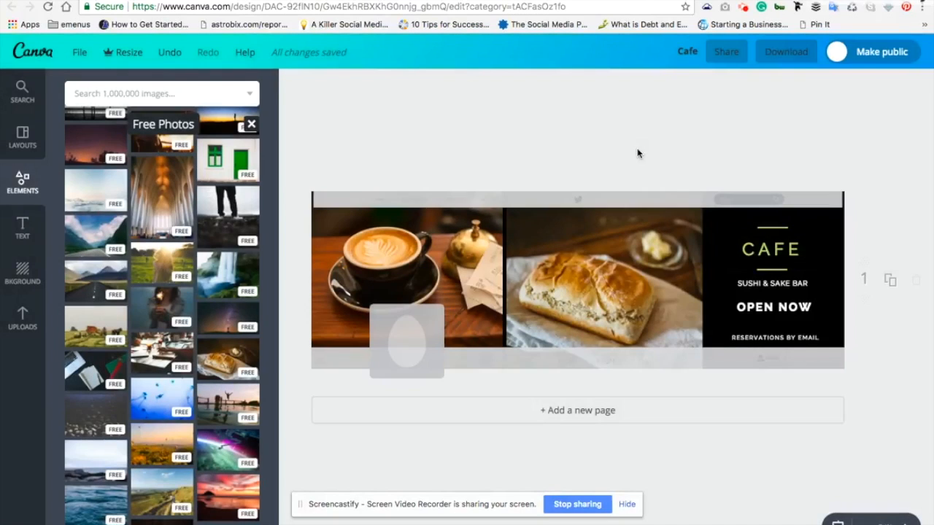